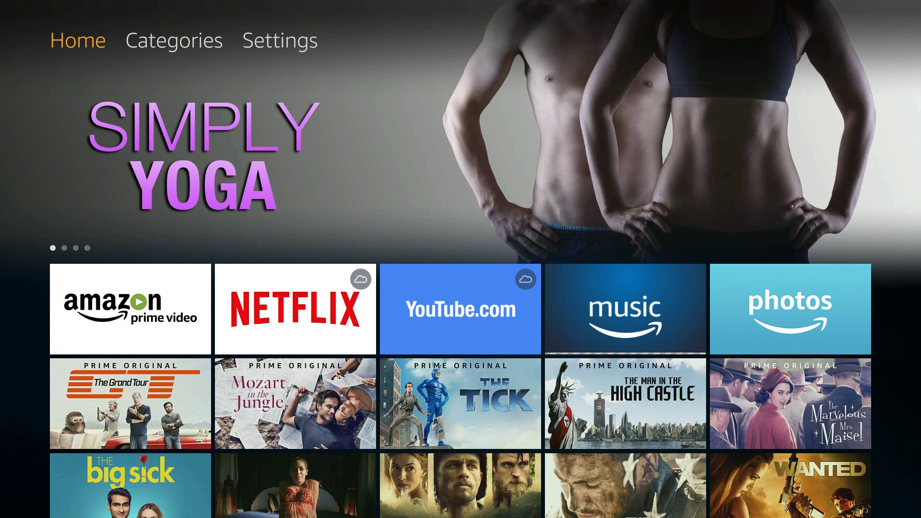
Move along the Home screen's top menu to the Settings section
{"action": "key", "text": "Right"}
{"action": "key", "text": "Right"}
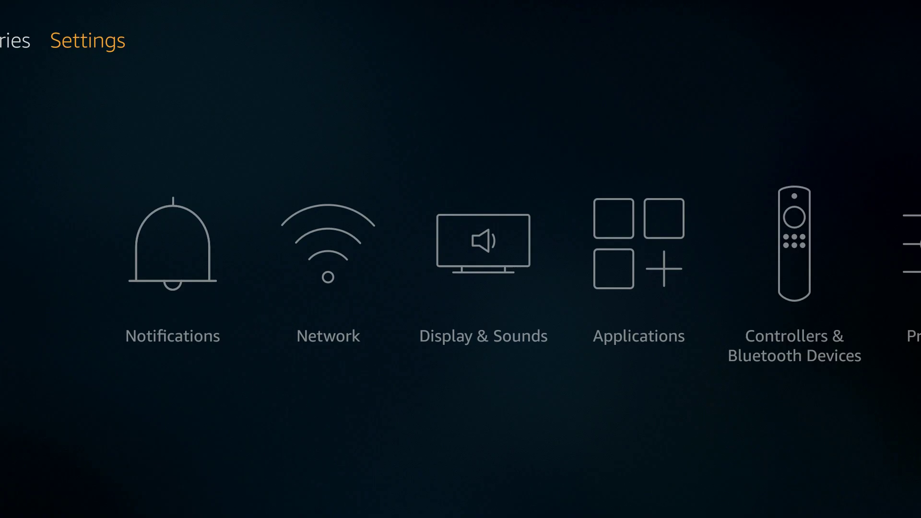
Turn on Apps from Unknown Sources under Device > Developer options and confirm
{"action": "key", "text": "Down"}
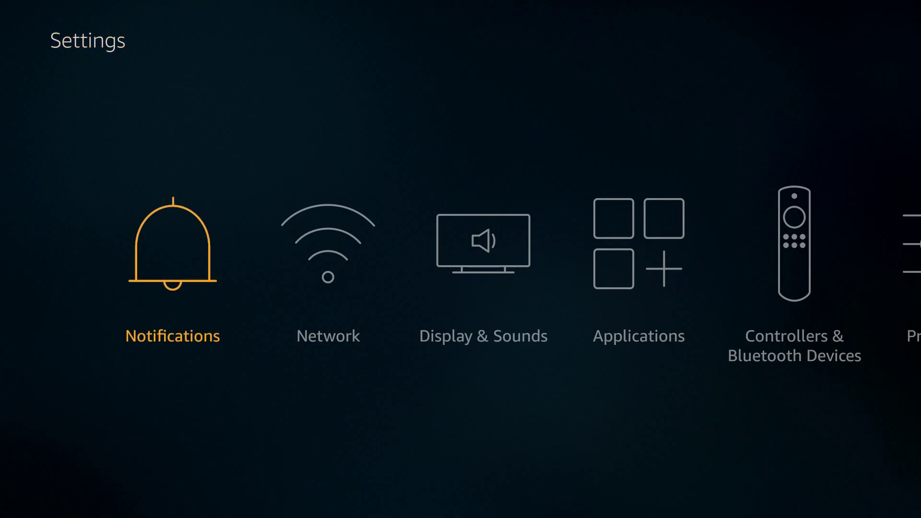
{"action": "key", "text": "Right"}
{"action": "key", "text": "Right"}
{"action": "key", "text": "Right"}
{"action": "key", "text": "Right"}
{"action": "key", "text": "Right"}
{"action": "key", "text": "Right"}
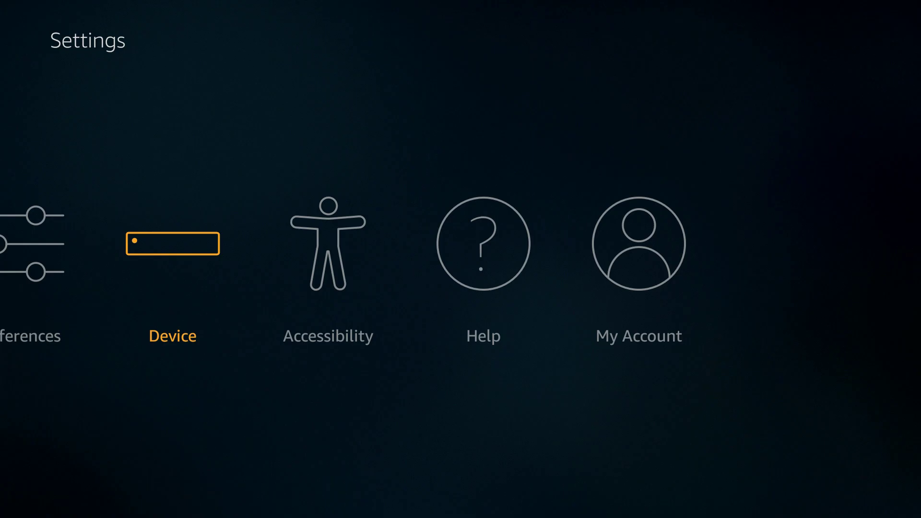
{"action": "key", "text": "Return"}
{"action": "key", "text": "Down"}
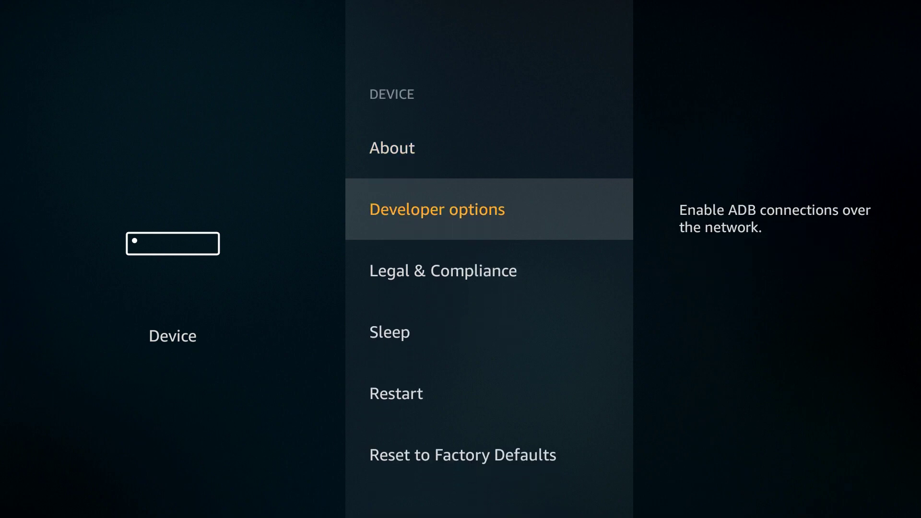
{"action": "key", "text": "Return"}
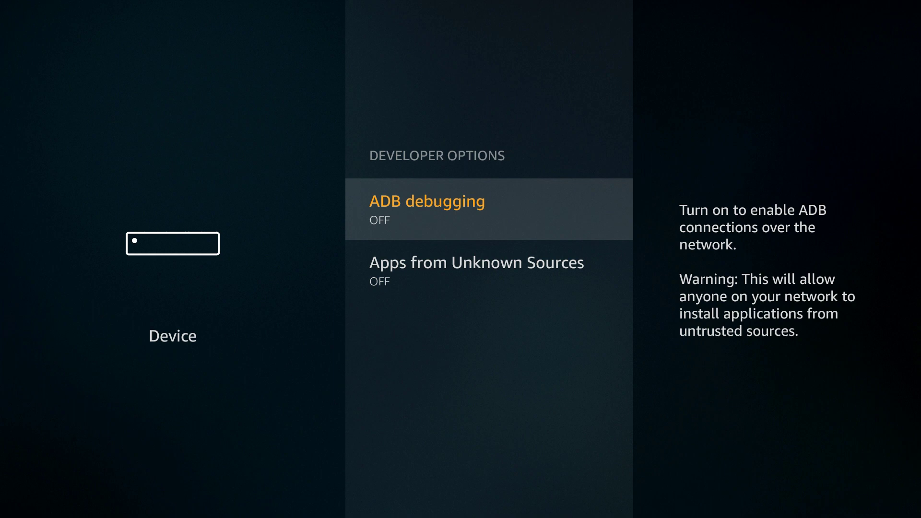
{"action": "key", "text": "Down"}
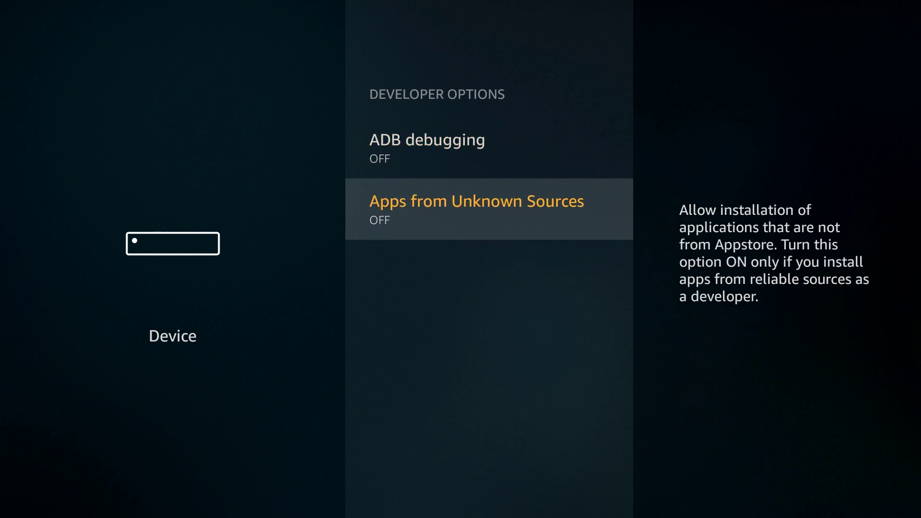
{"action": "key", "text": "Return"}
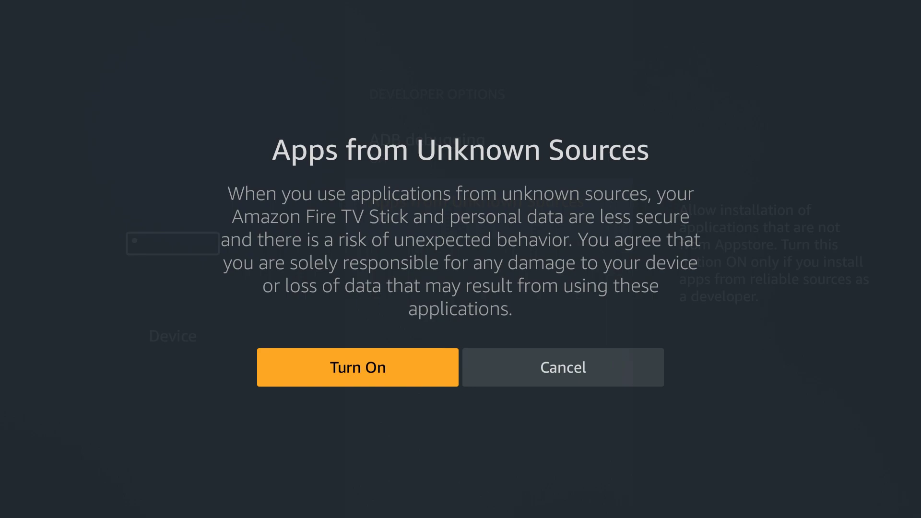
{"action": "key", "text": "Return"}
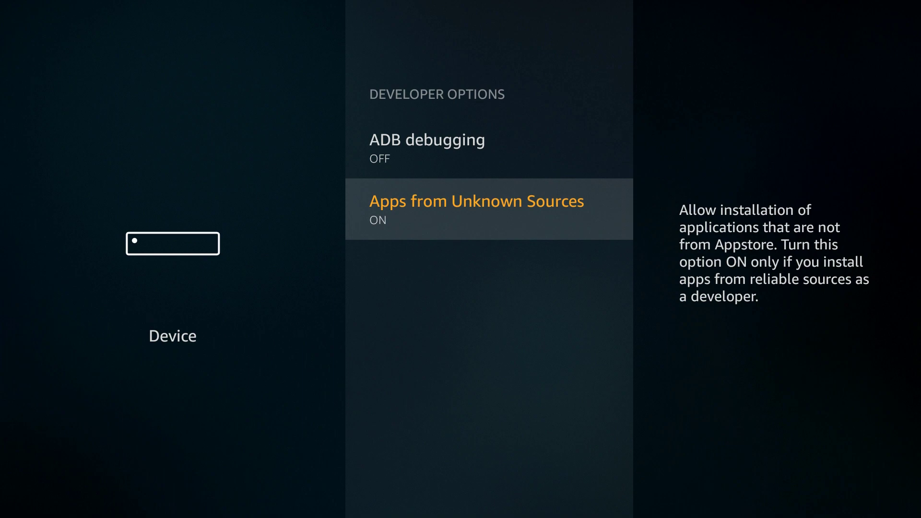
Leave Developer options and return from Settings to the Home screen
{"action": "key", "text": "Escape"}
{"action": "key", "text": "Escape"}
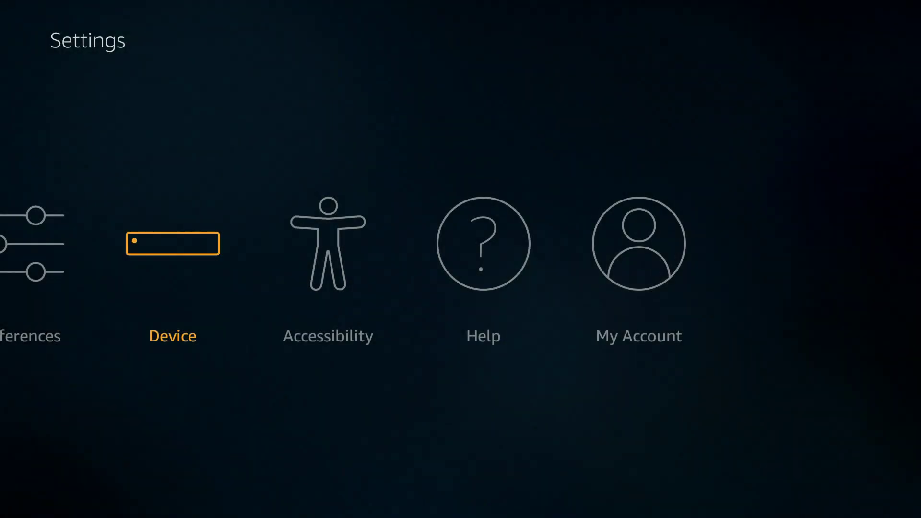
{"action": "key", "text": "Left"}
{"action": "key", "text": "Left"}
{"action": "key", "text": "Left"}
{"action": "key", "text": "Left"}
{"action": "key", "text": "Left"}
{"action": "key", "text": "Left"}
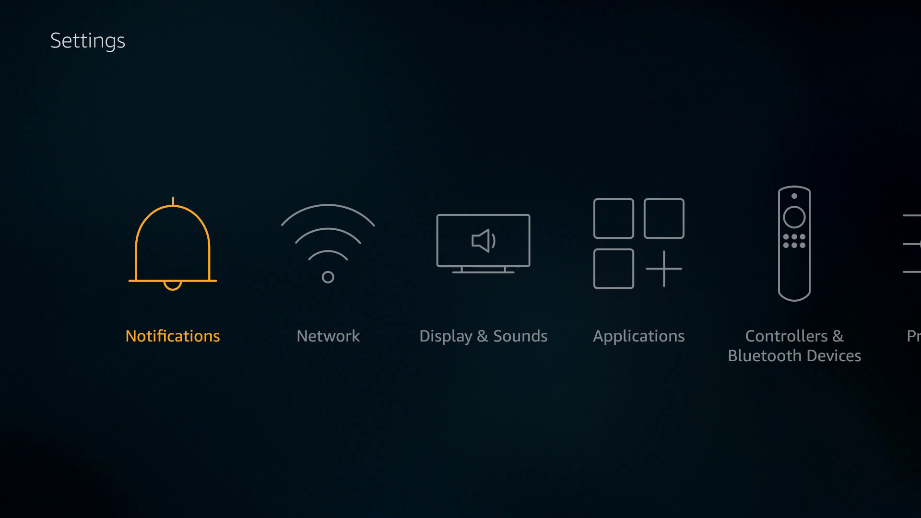
{"action": "key", "text": "Up"}
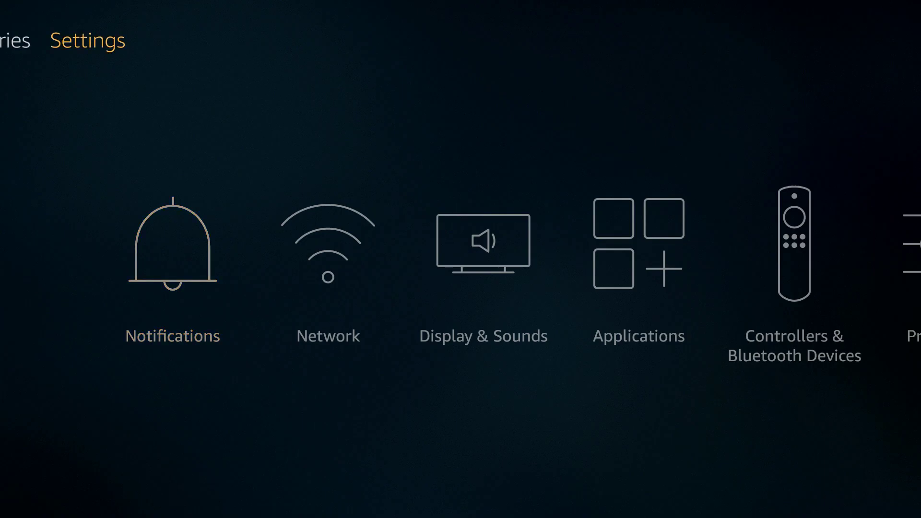
{"action": "key", "text": "Left"}
{"action": "key", "text": "Left"}
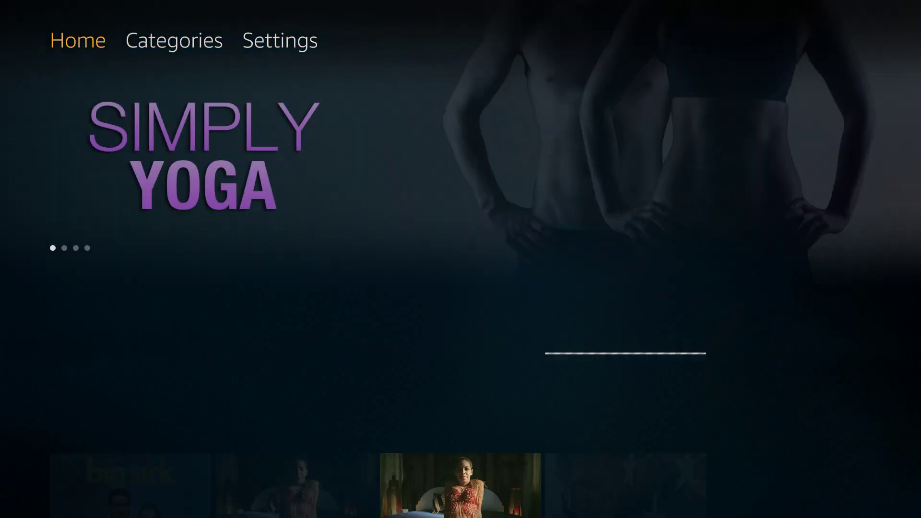
Get ES File Explorer File Manager from the Appstore's Utility category to start its download
{"action": "key", "text": "Right"}
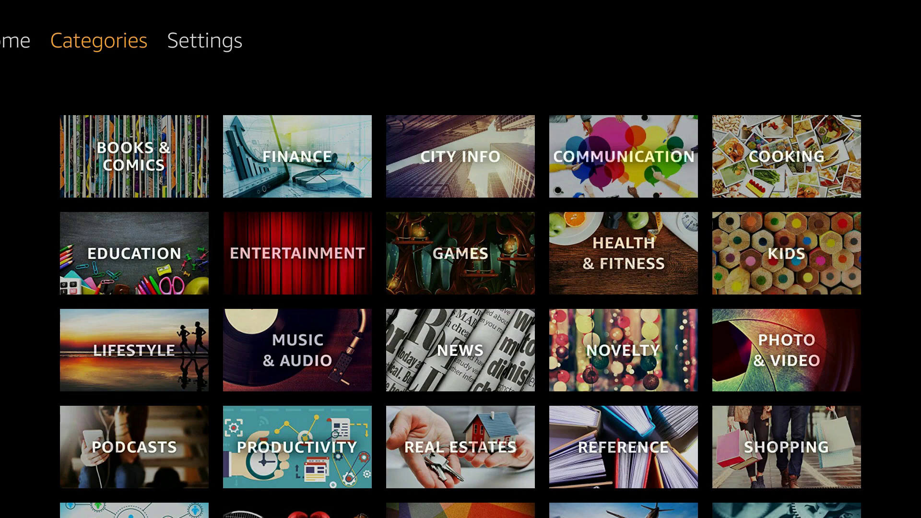
{"action": "key", "text": "Down"}
{"action": "key", "text": "Down"}
{"action": "key", "text": "Down"}
{"action": "key", "text": "Down"}
{"action": "key", "text": "Down"}
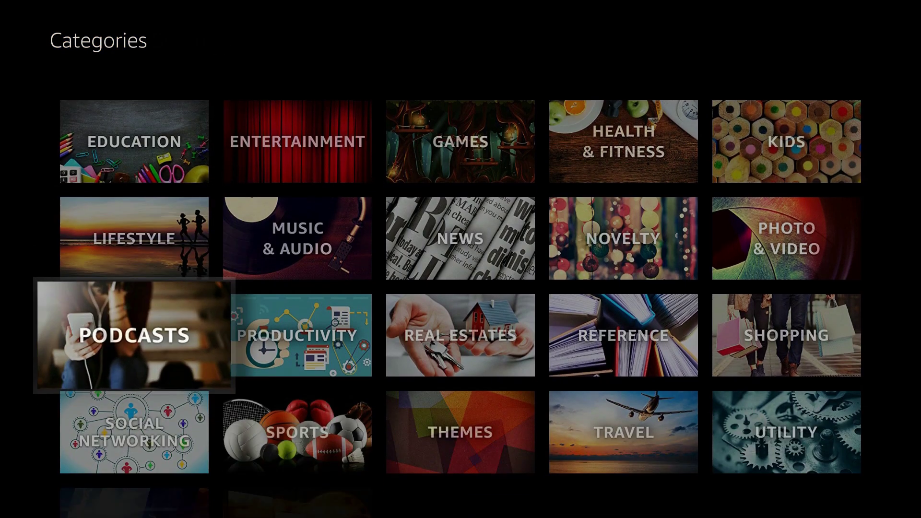
{"action": "key", "text": "Right"}
{"action": "key", "text": "Right"}
{"action": "key", "text": "Right"}
{"action": "key", "text": "Right"}
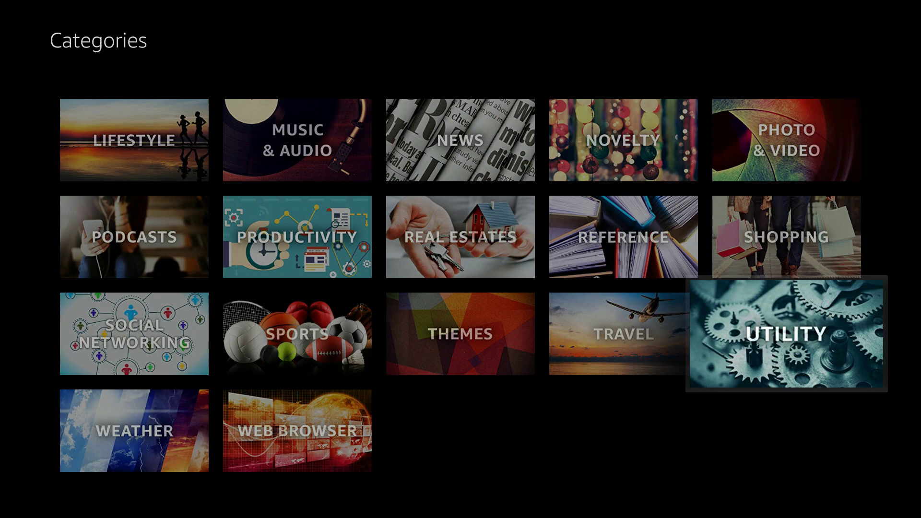
{"action": "key", "text": "Return"}
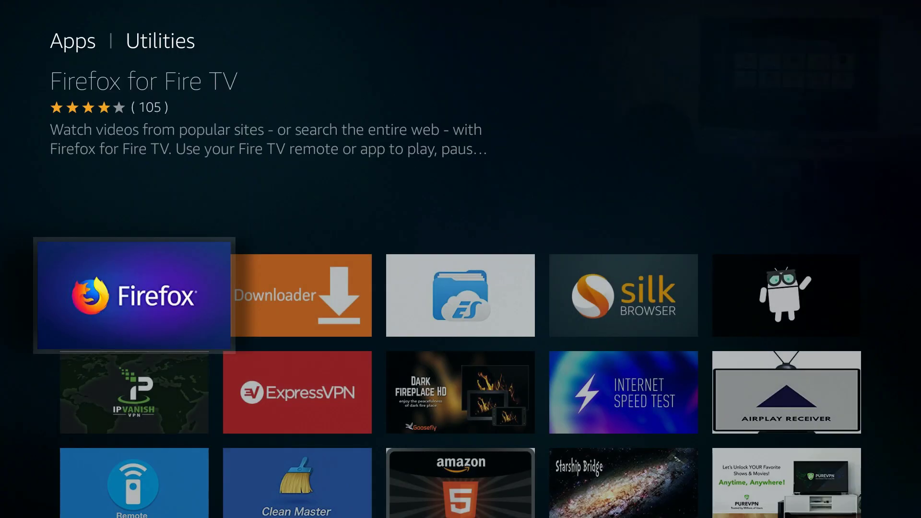
{"action": "key", "text": "Right"}
{"action": "key", "text": "Right"}
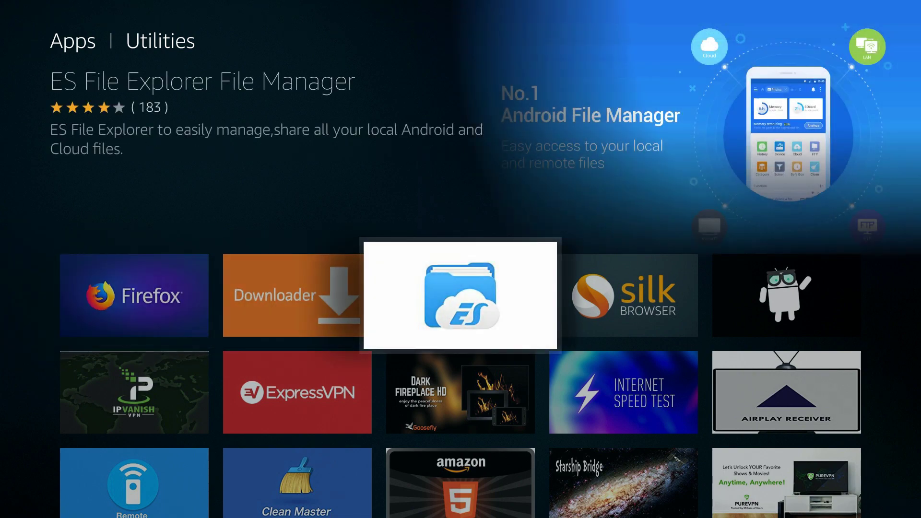
{"action": "key", "text": "Return"}
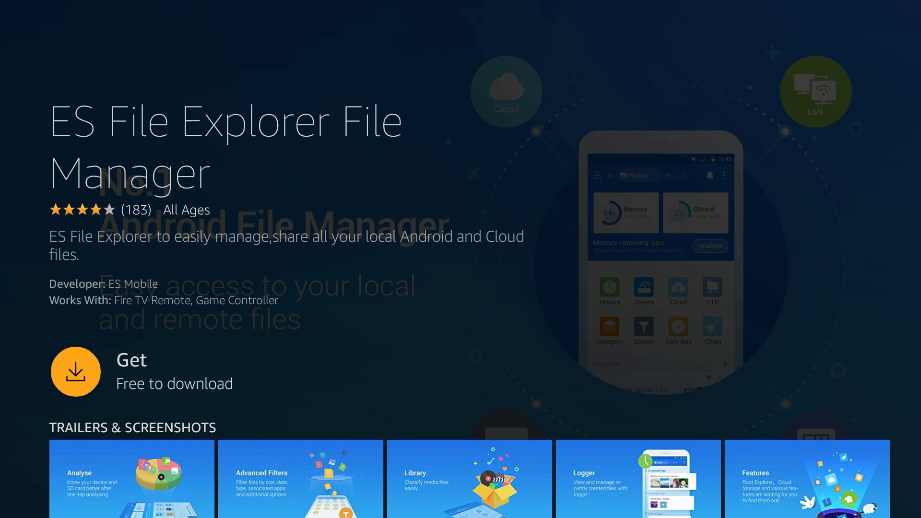
{"action": "key", "text": "Return"}
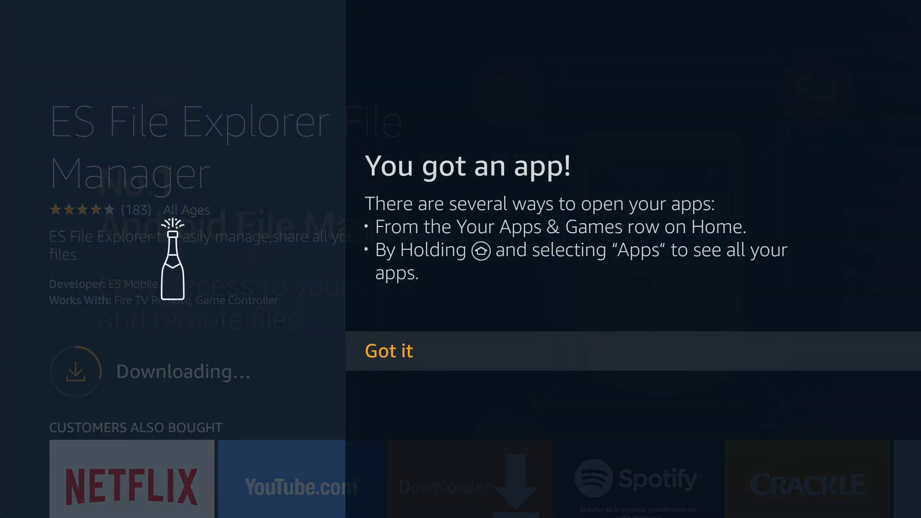
Dismiss the 'You got an app!' notice so ES File Explorer opens
{"action": "key", "text": "Return"}
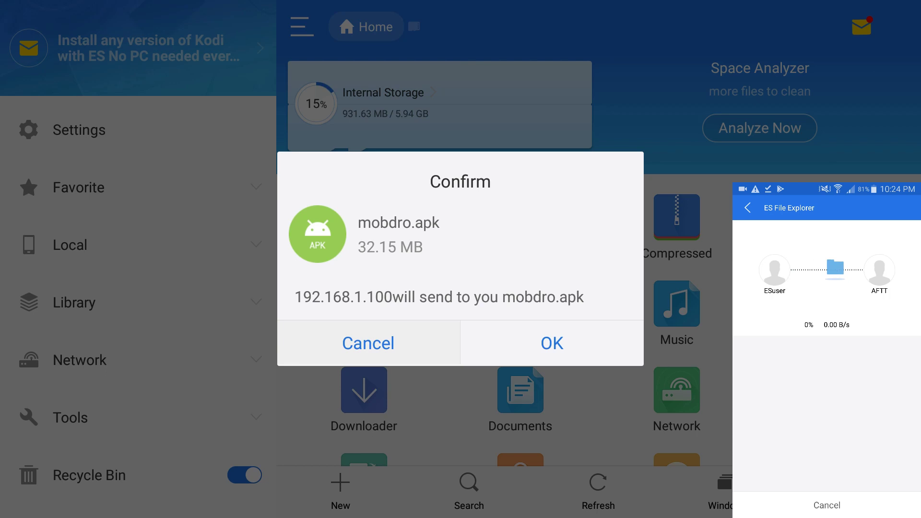
Accept the incoming mobdro.apk (32.15 MB), then disconnect from the phone ESuser
{"action": "key", "text": "Right"}
{"action": "key", "text": "Return"}
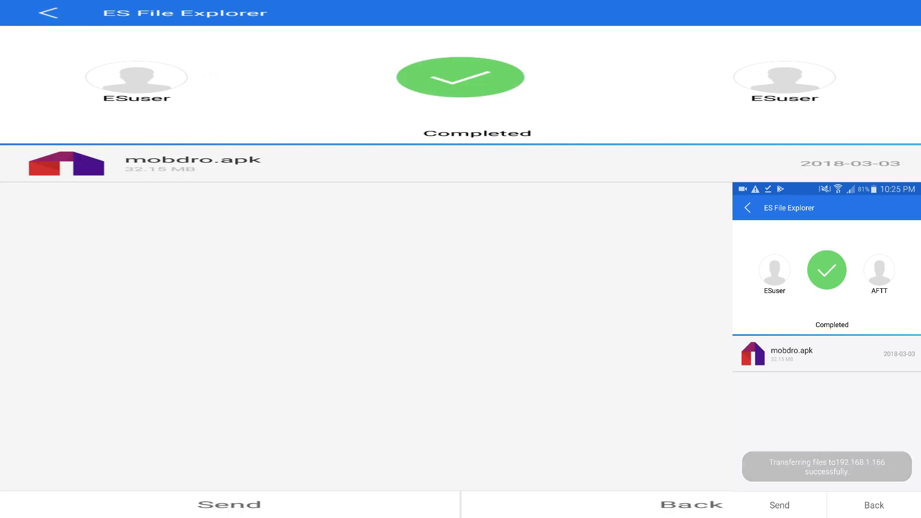
{"action": "key", "text": "Escape"}
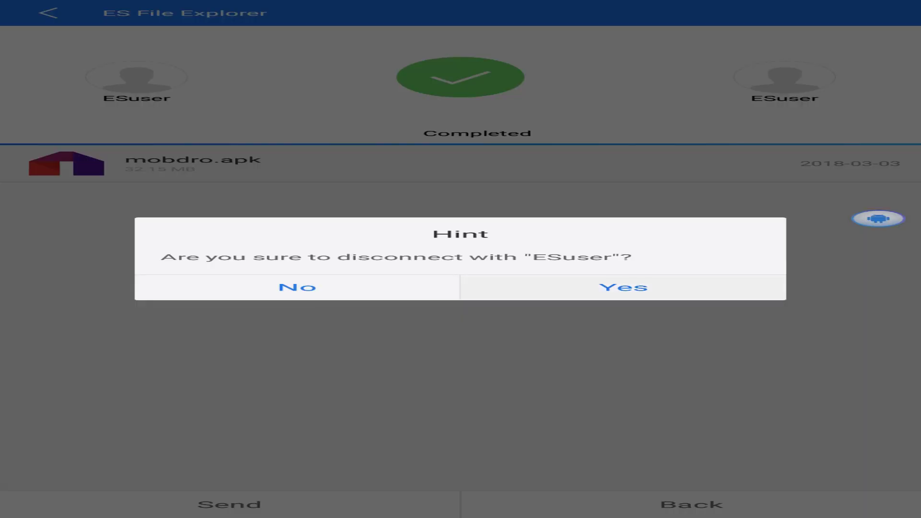
{"action": "key", "text": "Return"}
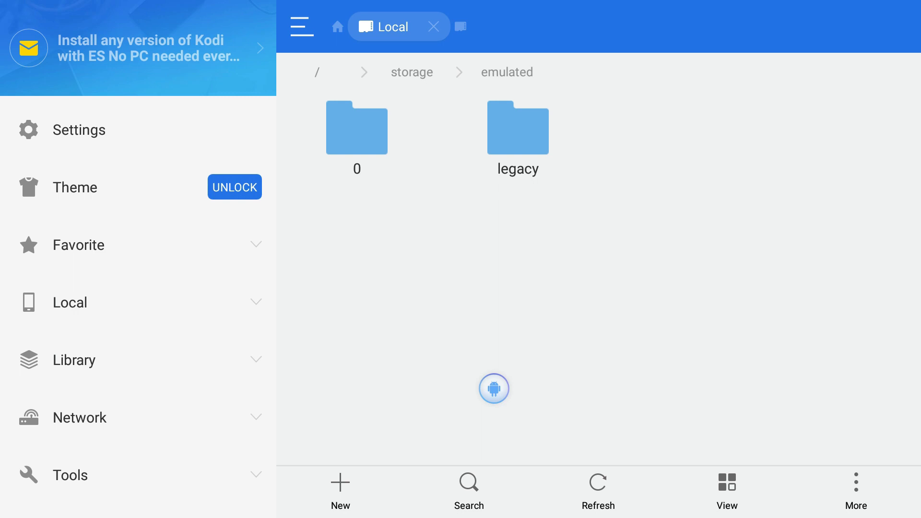
Browse to the device's root folder under Local storage in ES File Explorer
{"action": "left_click", "coordinate": [70, 302]}
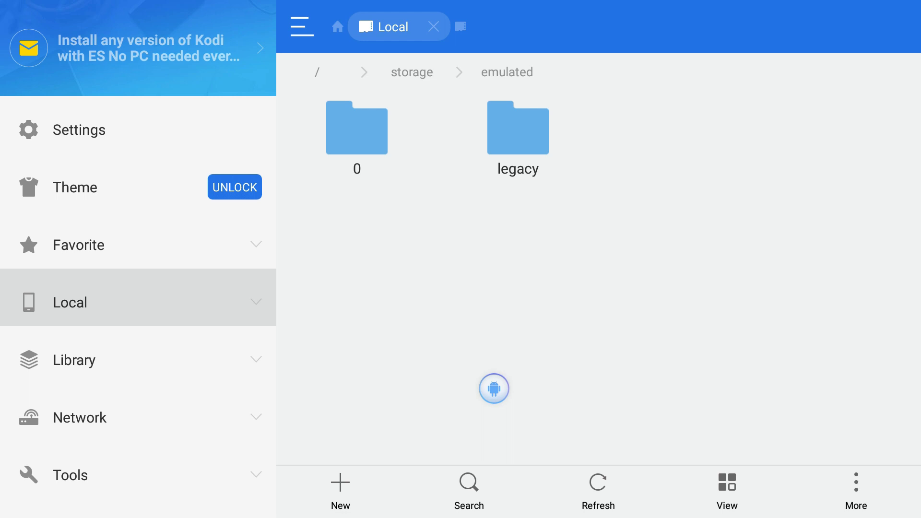
{"action": "left_click", "coordinate": [72, 350]}
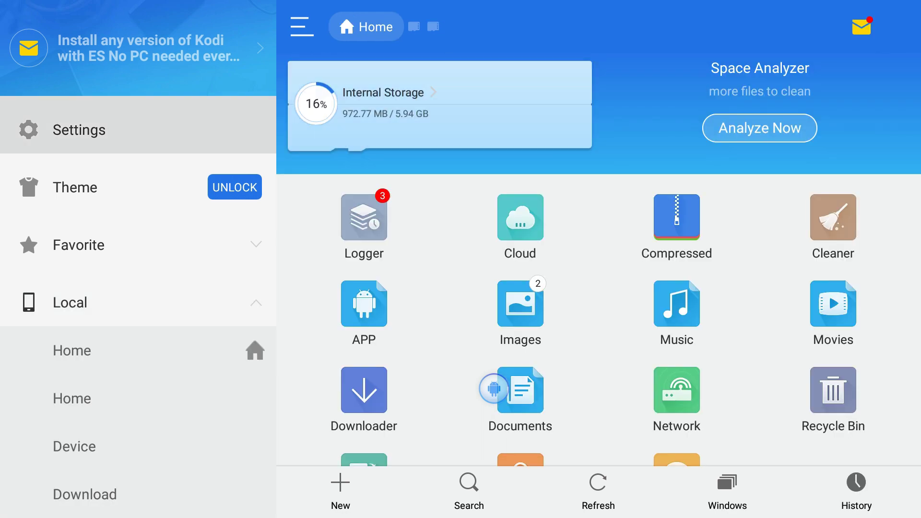
{"action": "left_click", "coordinate": [72, 398]}
{"action": "left_click", "coordinate": [74, 446]}
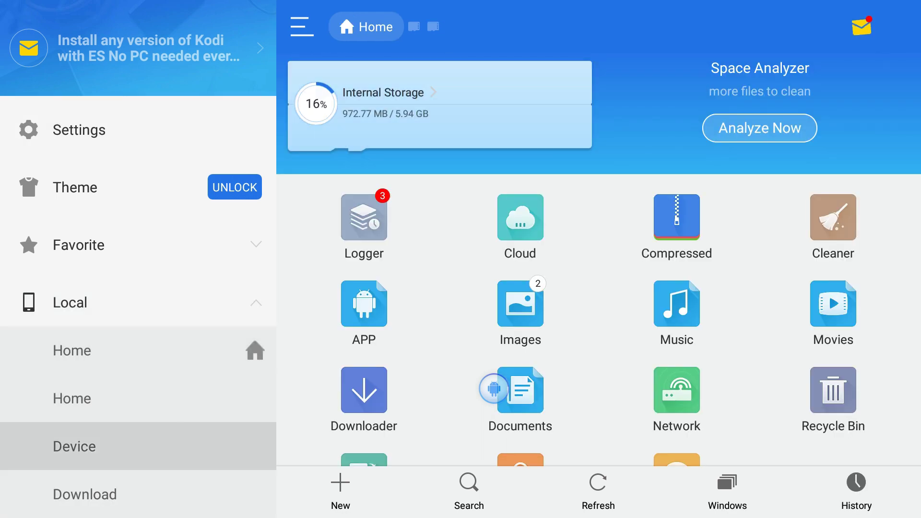
{"action": "key", "text": "Return"}
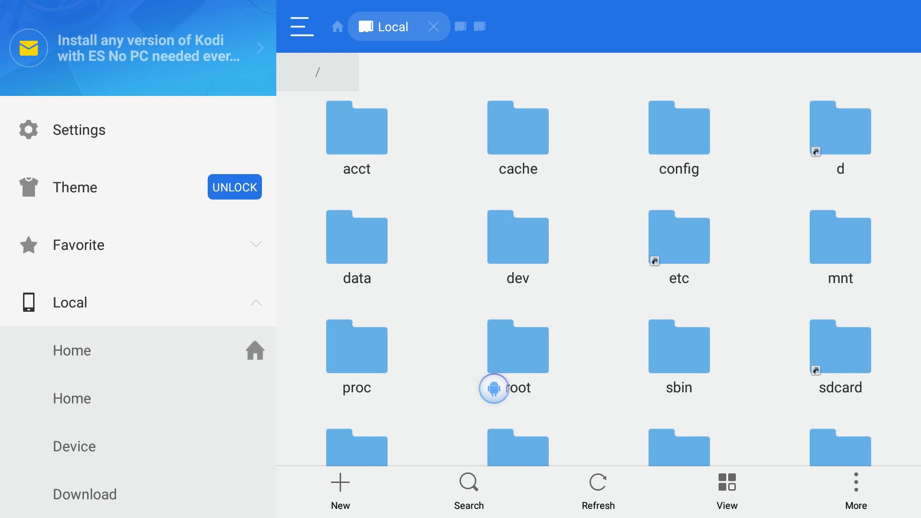
Open sdcard > esShare and select the received mobdro.apk to start its installer
{"action": "left_click", "coordinate": [518, 145]}
{"action": "key", "text": "Down"}
{"action": "key", "text": "Down"}
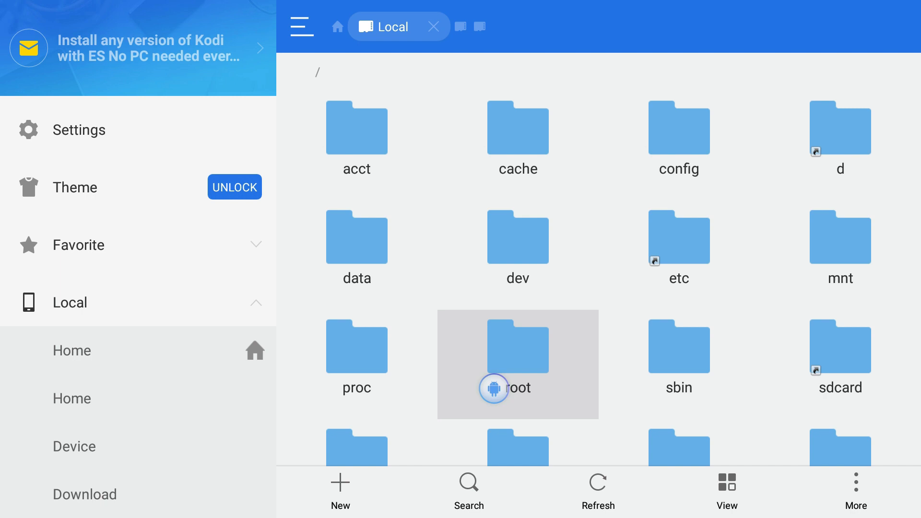
{"action": "key", "text": "Down"}
{"action": "key", "text": "Up"}
{"action": "key", "text": "Up"}
{"action": "key", "text": "Left"}
{"action": "key", "text": "Down"}
{"action": "key", "text": "Right"}
{"action": "key", "text": "Right"}
{"action": "key", "text": "Right"}
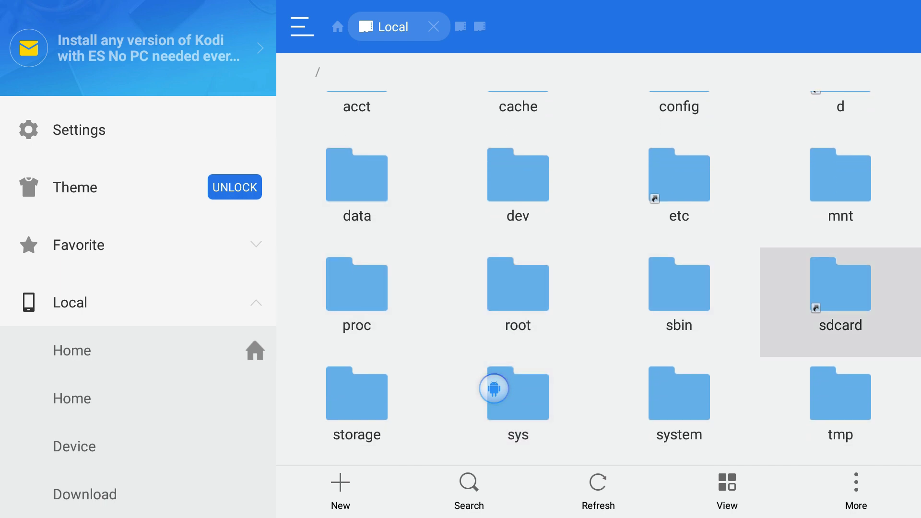
{"action": "key", "text": "Return"}
{"action": "key", "text": "Down"}
{"action": "key", "text": "Down"}
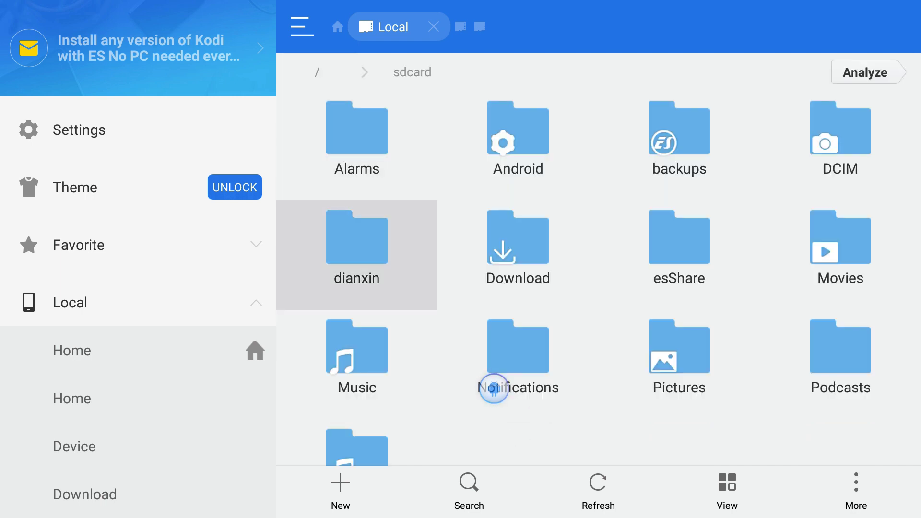
{"action": "key", "text": "Right"}
{"action": "key", "text": "Right"}
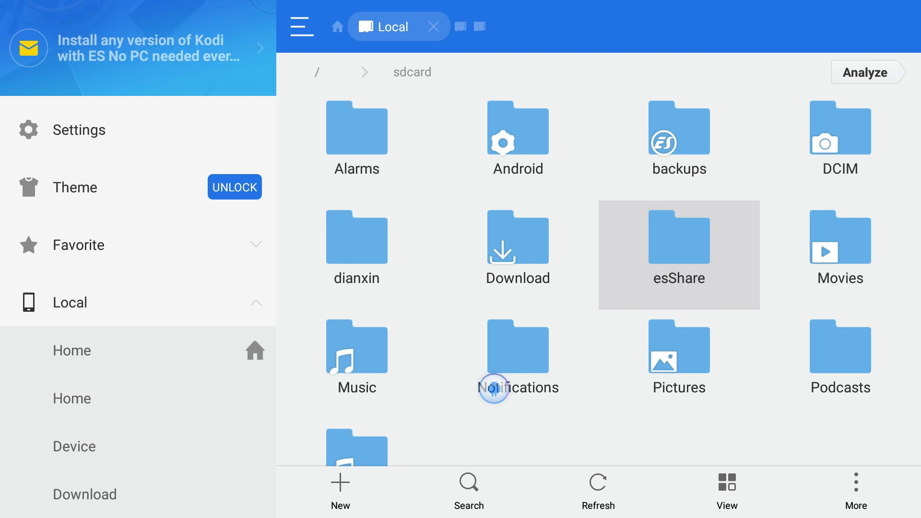
{"action": "key", "text": "Return"}
{"action": "key", "text": "Down"}
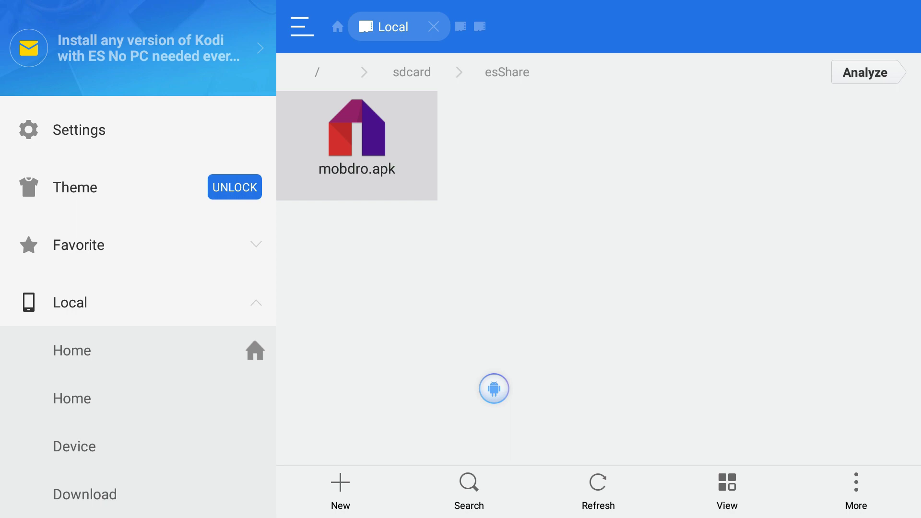
{"action": "key", "text": "Return"}
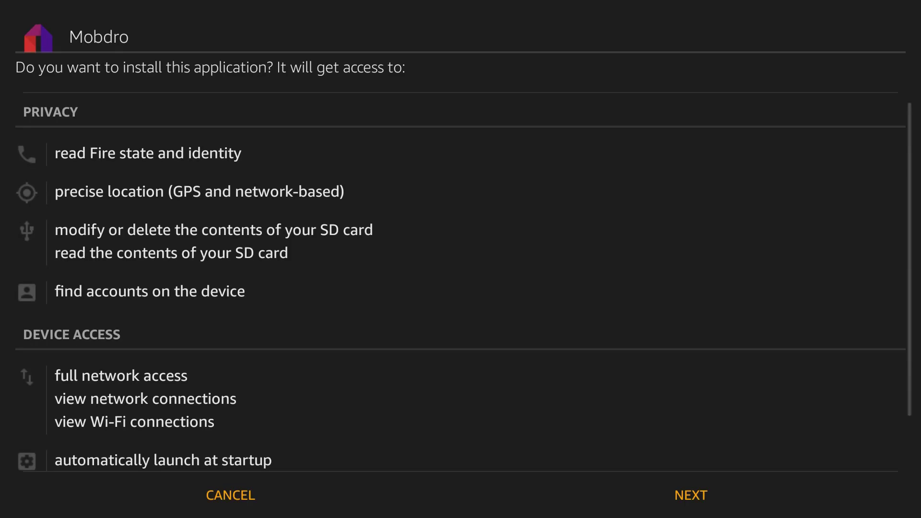
Page through Mobdro's requested permissions and install the app
{"action": "key", "text": "Down"}
{"action": "key", "text": "Down"}
{"action": "key", "text": "Right"}
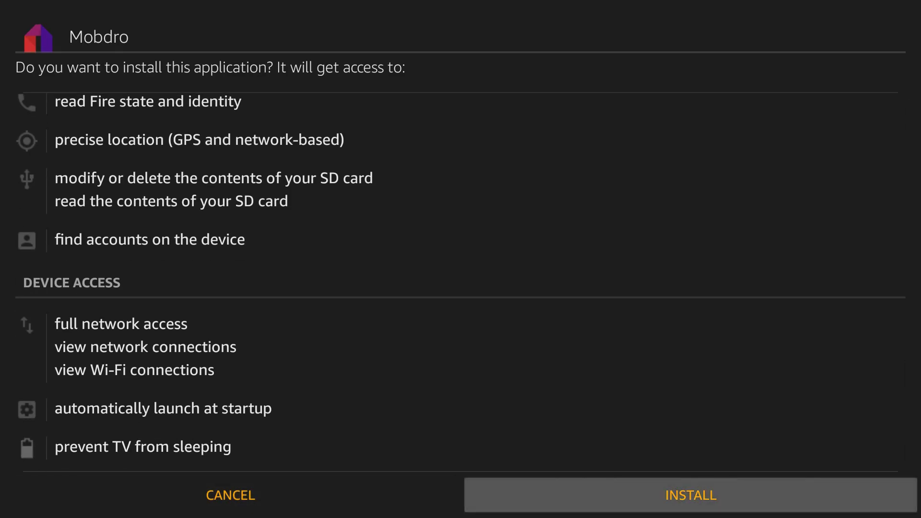
{"action": "key", "text": "Return"}
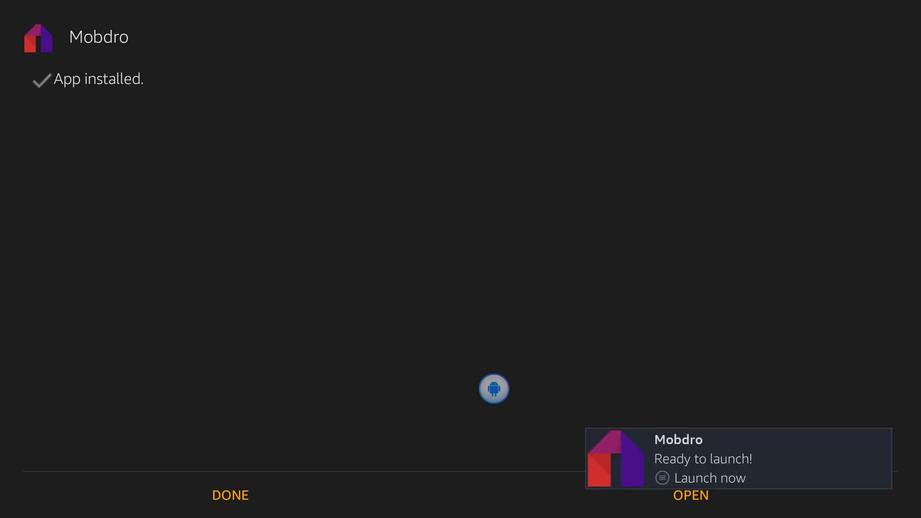
Launch the newly installed Mobdro from the App installed screen
{"action": "left_click", "coordinate": [231, 495]}
{"action": "left_click", "coordinate": [691, 495]}
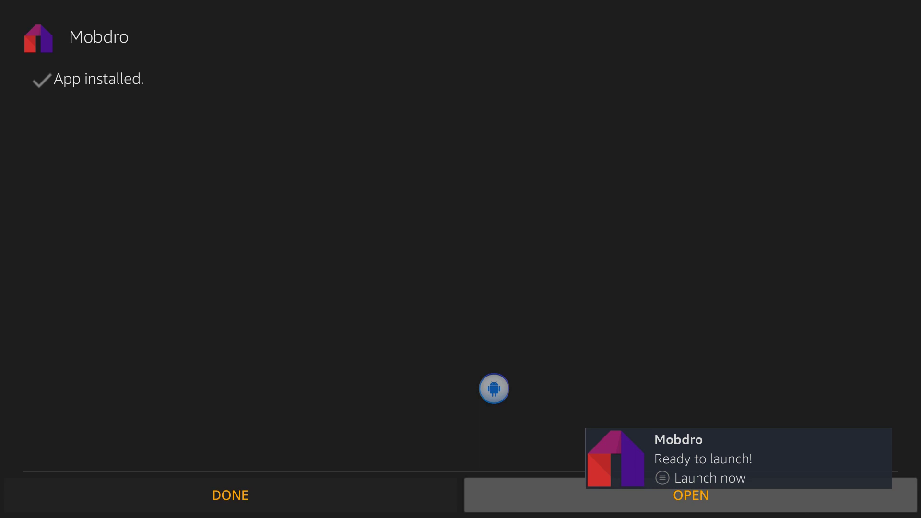
{"action": "key", "text": "Return"}
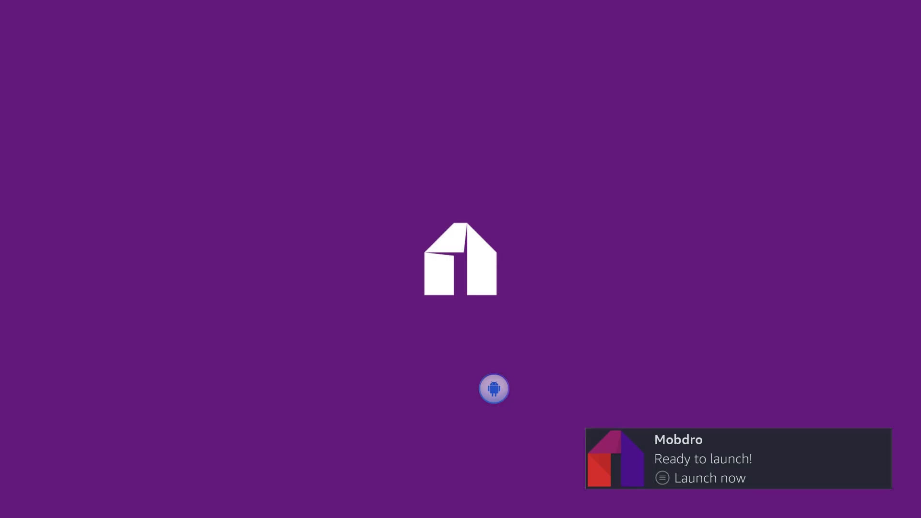
Agree to Mobdro's EULA and look over the main menu's category rows
{"action": "key", "text": "Return"}
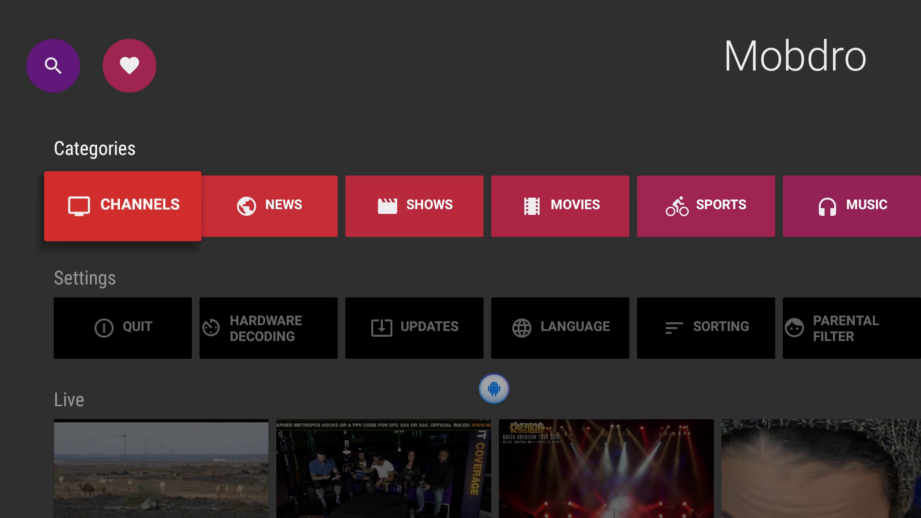
{"action": "key", "text": "Down"}
{"action": "key", "text": "Down"}
{"action": "key", "text": "Up"}
{"action": "key", "text": "Up"}
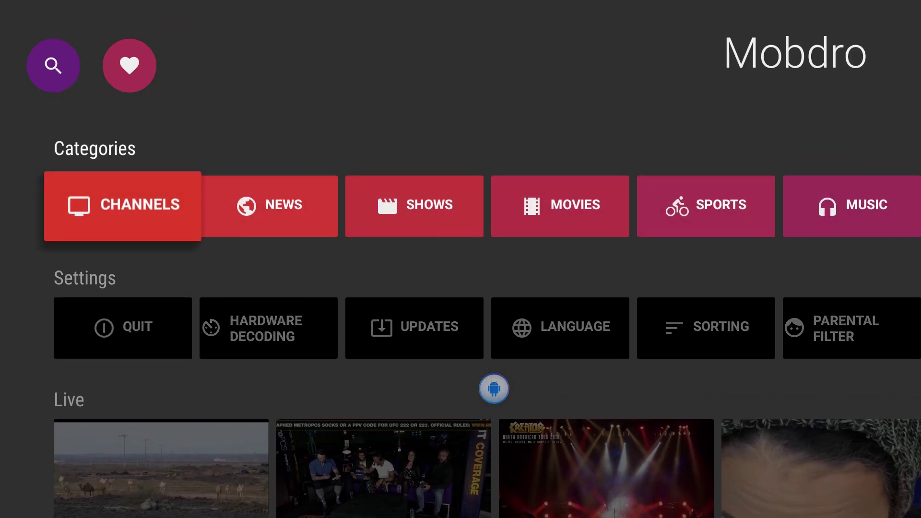